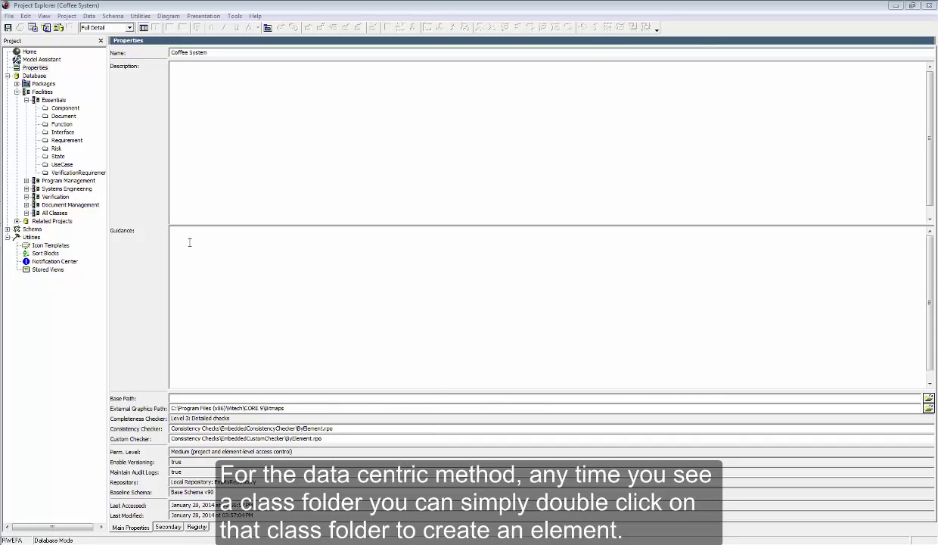
# Create a new function element named 'Making Coffee'.
pyautogui.doubleClick(60, 118)
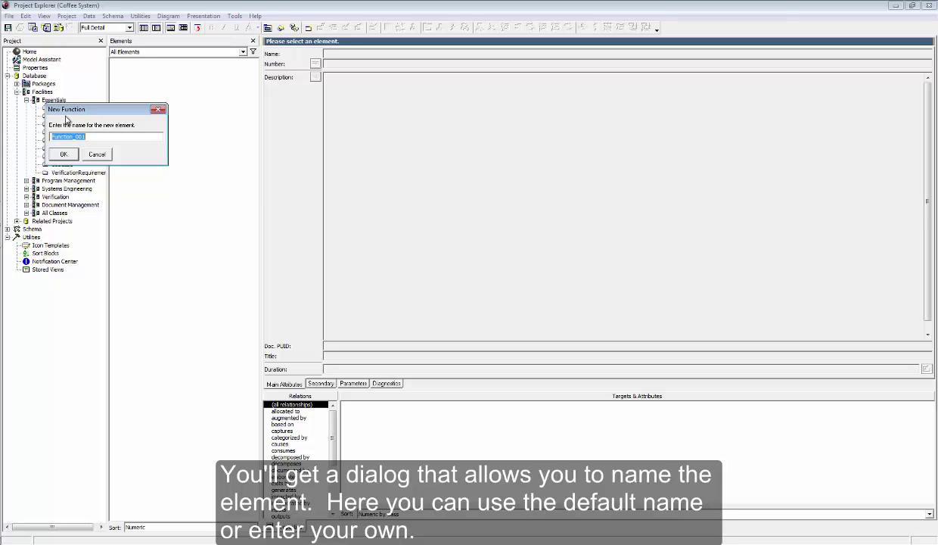
pyautogui.write('Making C')
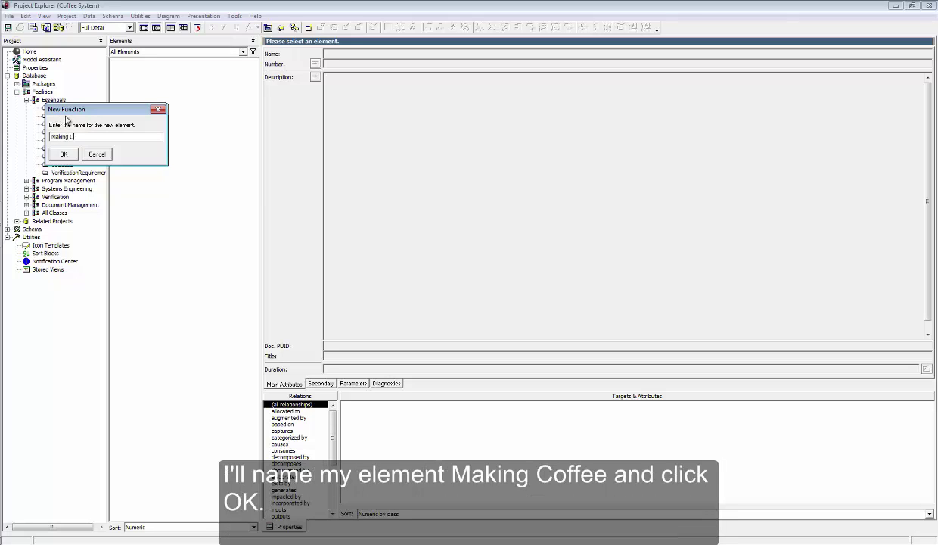
pyautogui.write('offee')
pyautogui.click(63, 154)
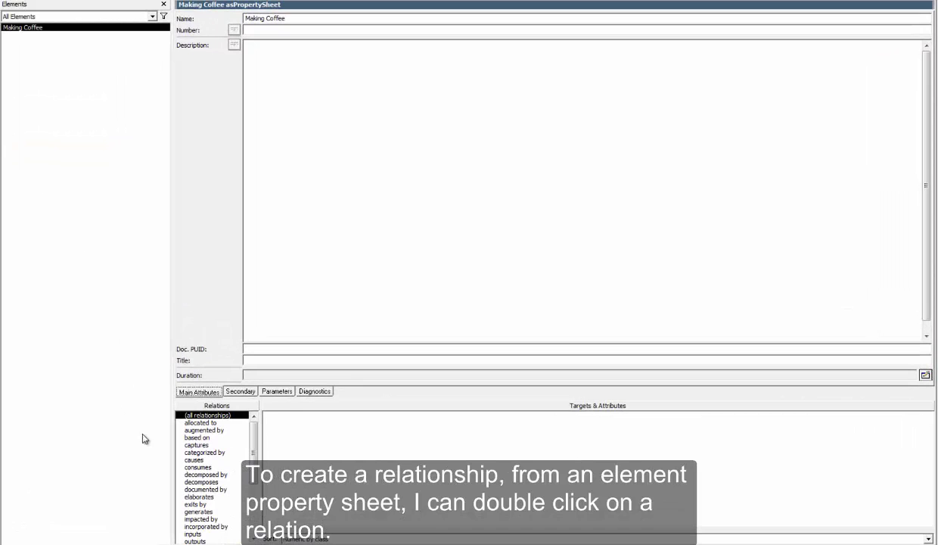
# In Making Coffee's decomposed-by relation, create and add a new function 'Heat Water'.
pyautogui.doubleClick(194, 476)
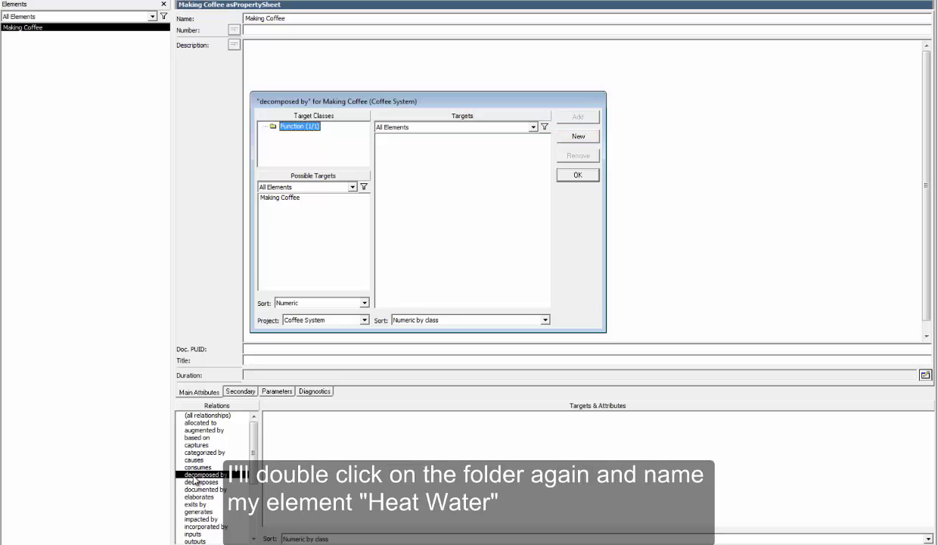
pyautogui.doubleClick(302, 127)
pyautogui.write('Heat Water')
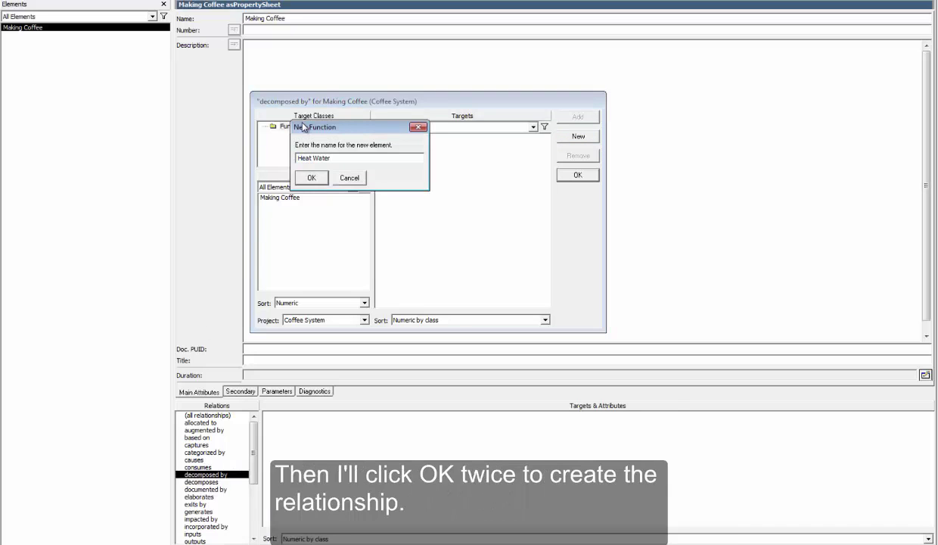
pyautogui.click(312, 177)
pyautogui.click(564, 177)
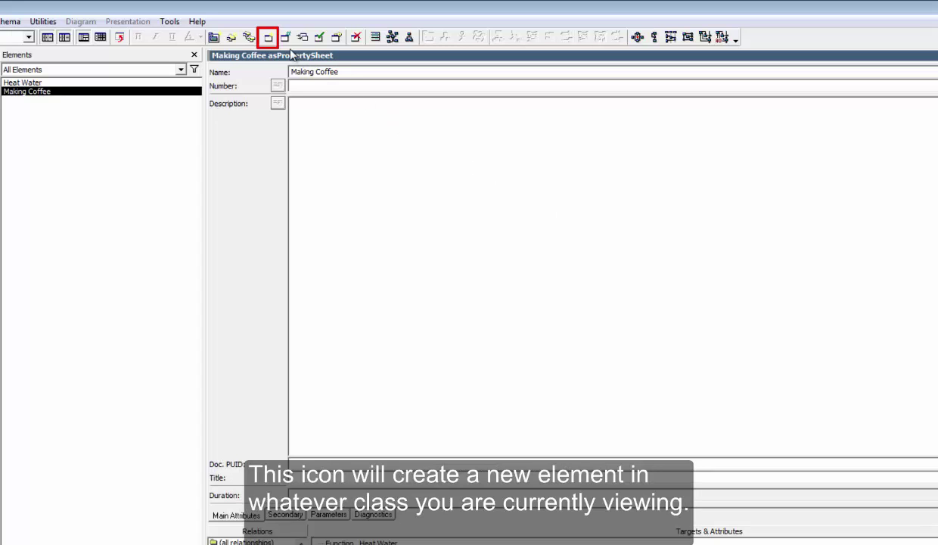
# Add a new function element named 'Pump Water' using the New Element toolbar icon.
pyautogui.click(267, 36)
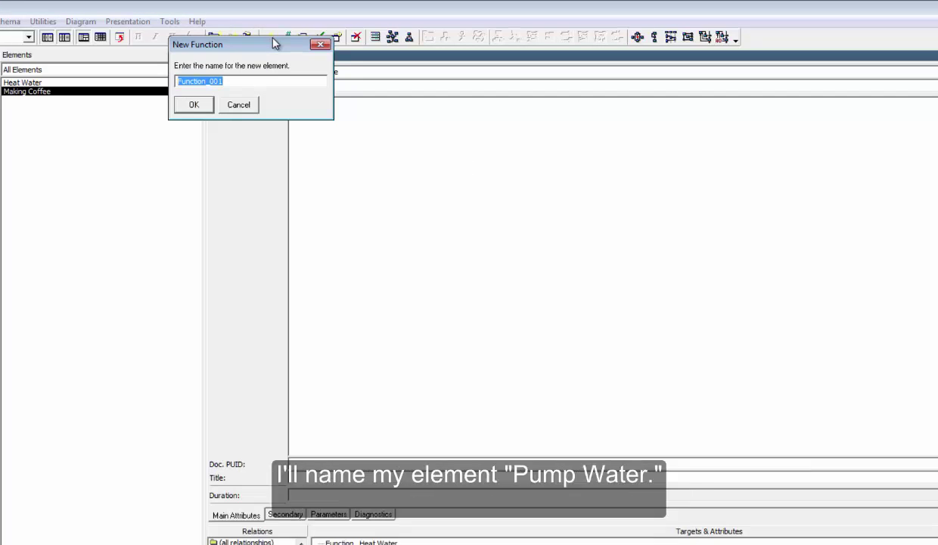
pyautogui.write('Pump Water')
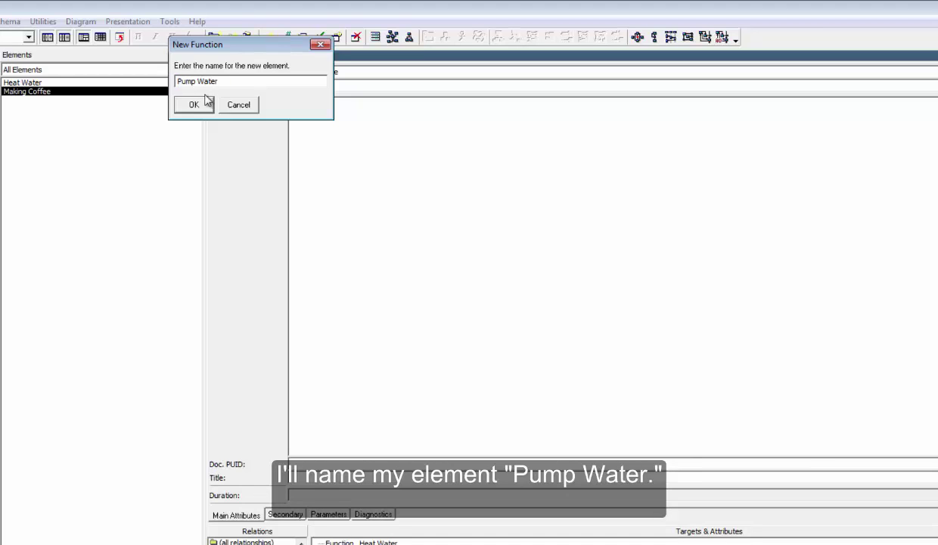
pyautogui.click(196, 101)
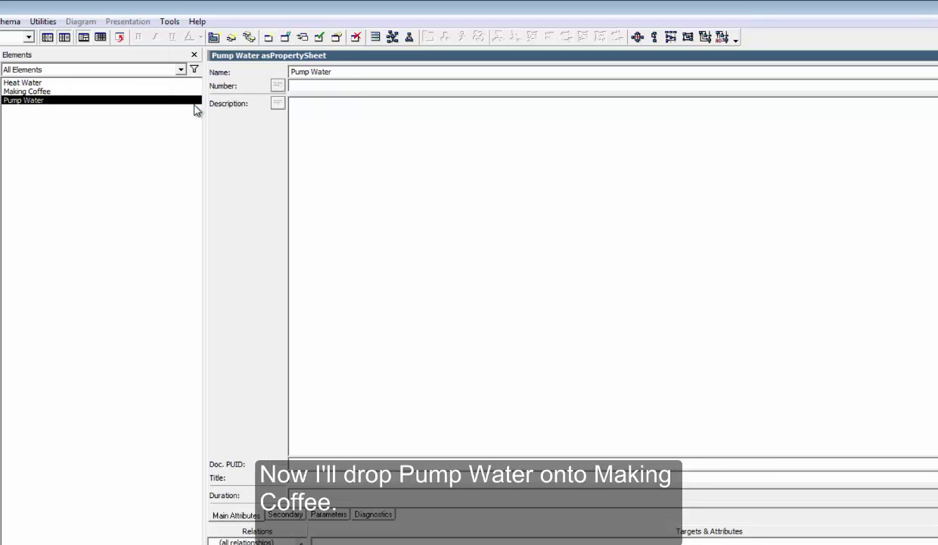
# Relate Pump Water to Making Coffee with the 'decomposes' relation.
pyautogui.moveTo(195, 105); pyautogui.dragTo(177, 93)
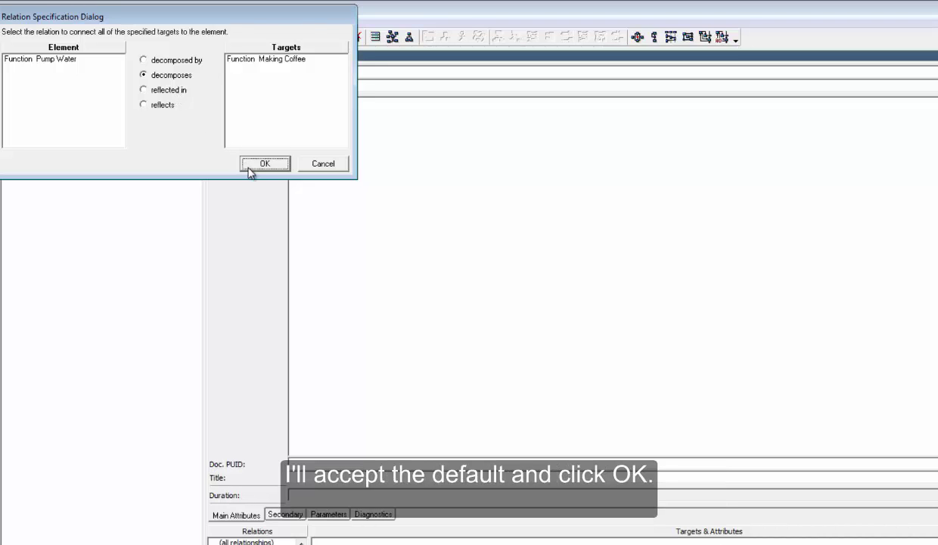
pyautogui.click(248, 167)
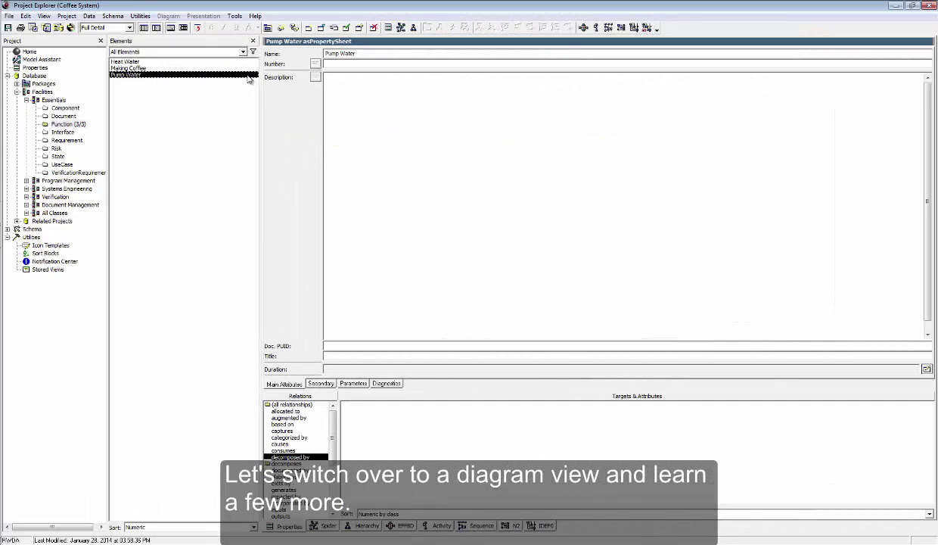
# Select Making Coffee and display its EFFBD diagram.
pyautogui.click(248, 68)
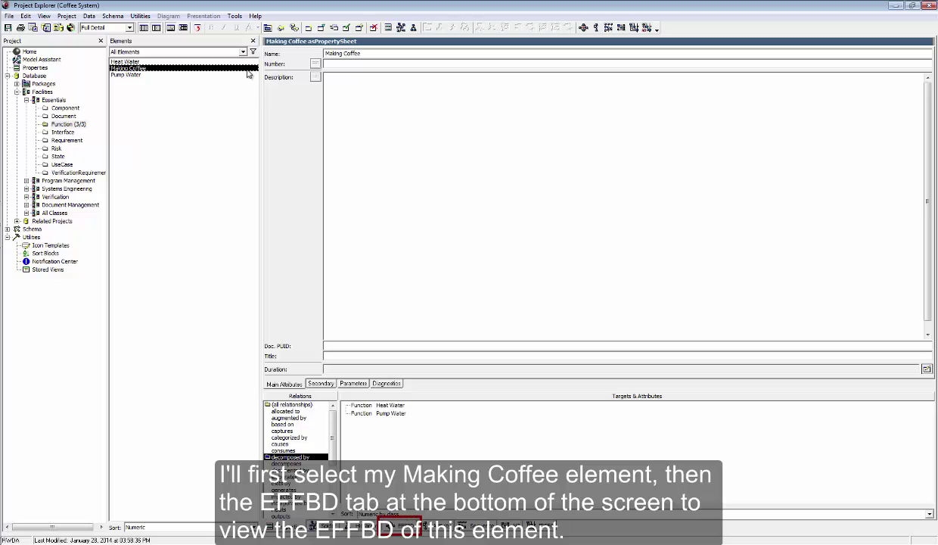
pyautogui.click(395, 523)
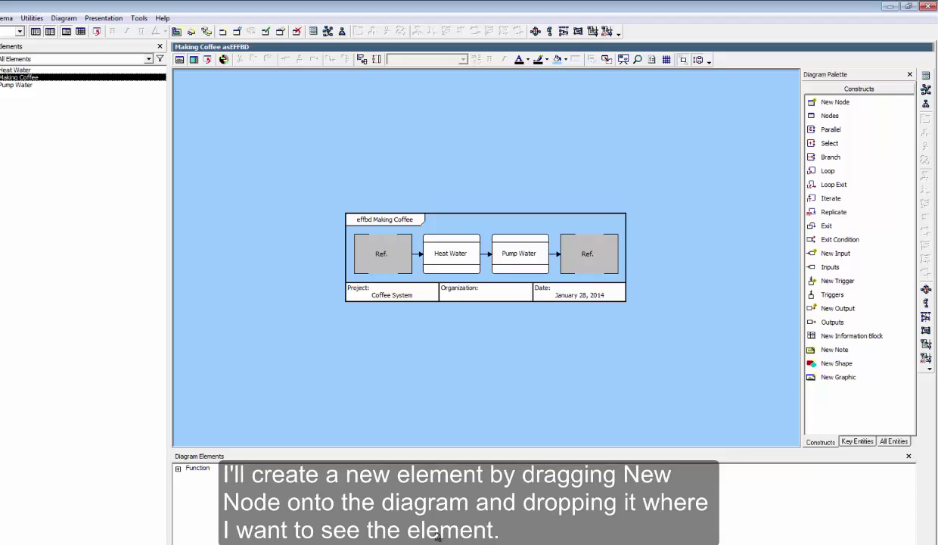
# Insert a new function node after Pump Water, renamed 'Wait for coffee to pass from filter to carafe'.
pyautogui.click(832, 105)
pyautogui.moveTo(832, 105); pyautogui.dragTo(561, 260)
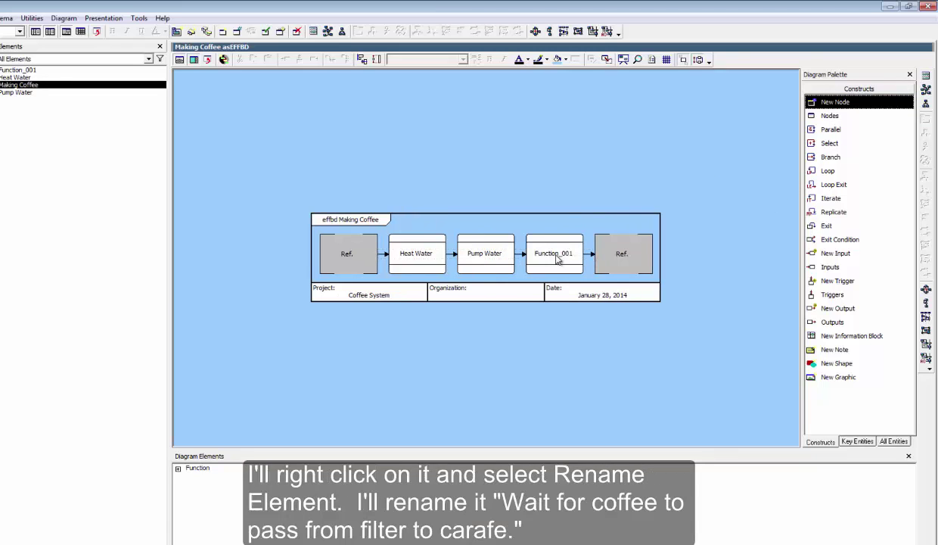
pyautogui.rightClick(558, 259)
pyautogui.click(562, 262)
pyautogui.write('Wait')
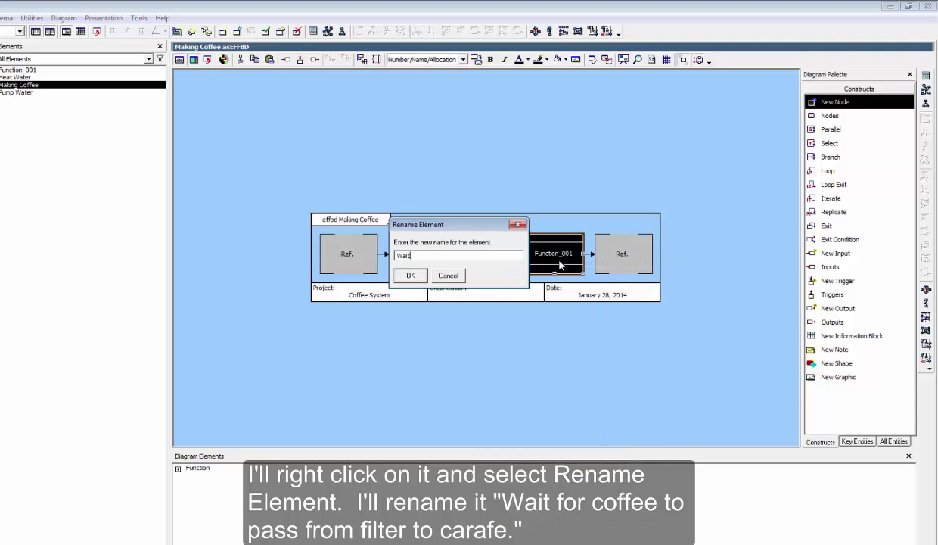
pyautogui.write(' for coffee to pass from filter to carafe')
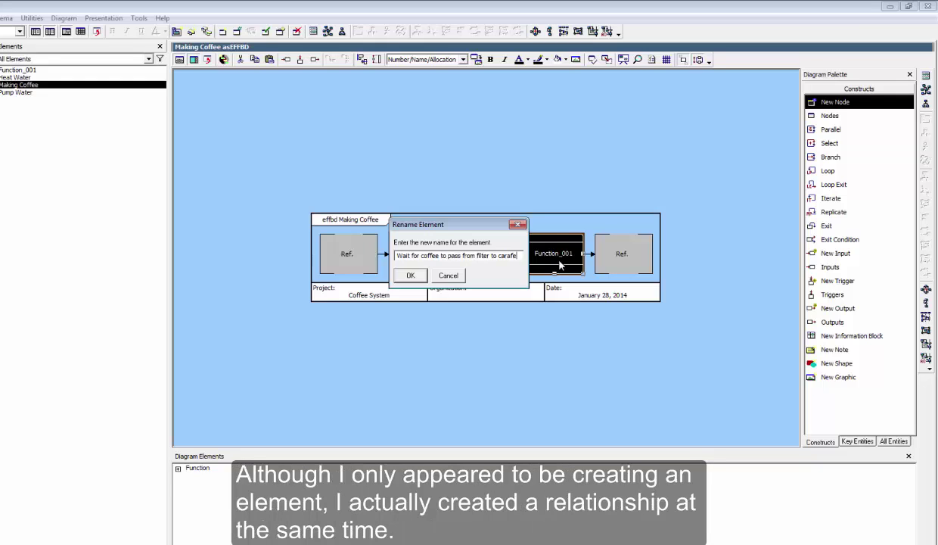
pyautogui.press('Return')
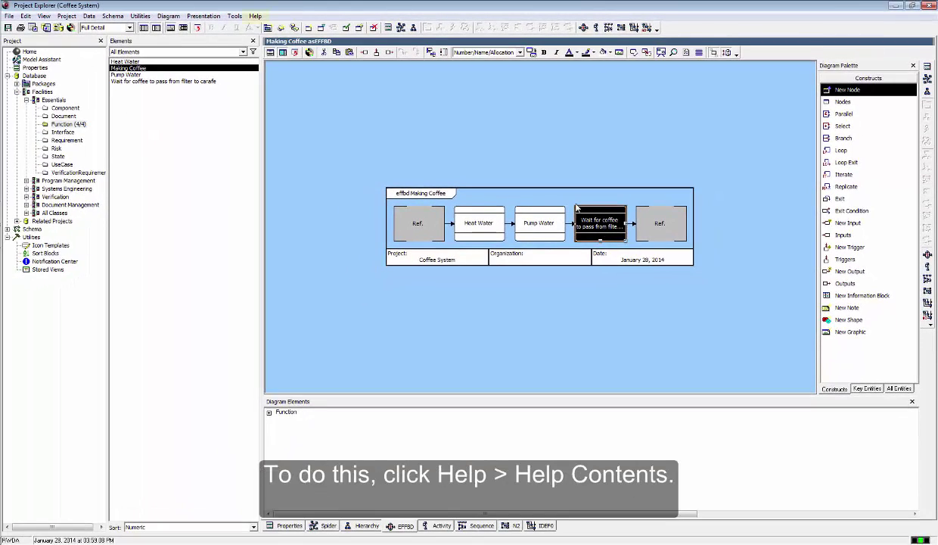
pyautogui.click(257, 16)
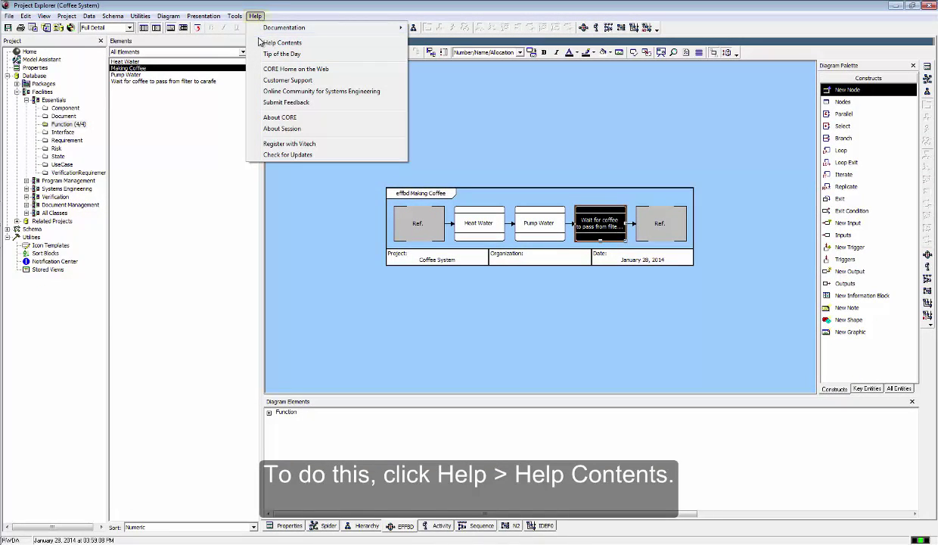
pyautogui.click(253, 42)
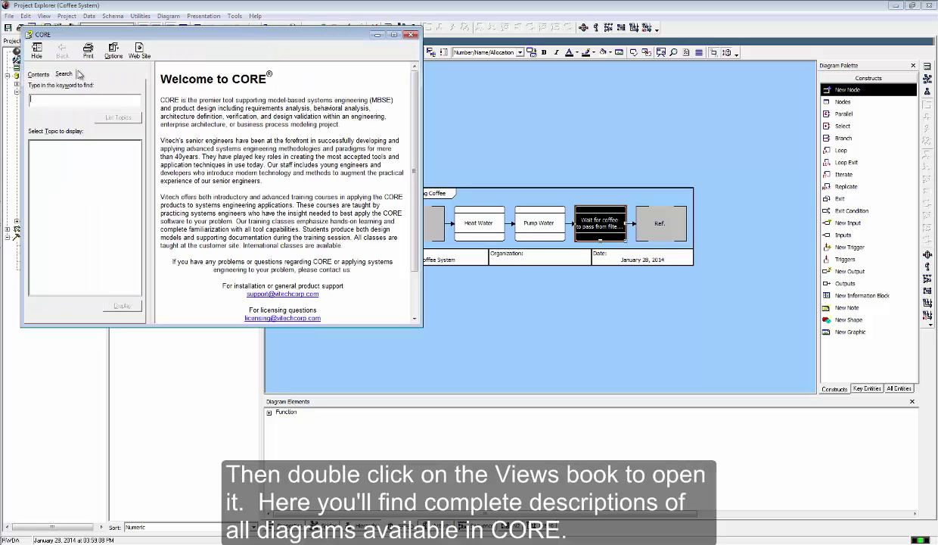
pyautogui.click(47, 75)
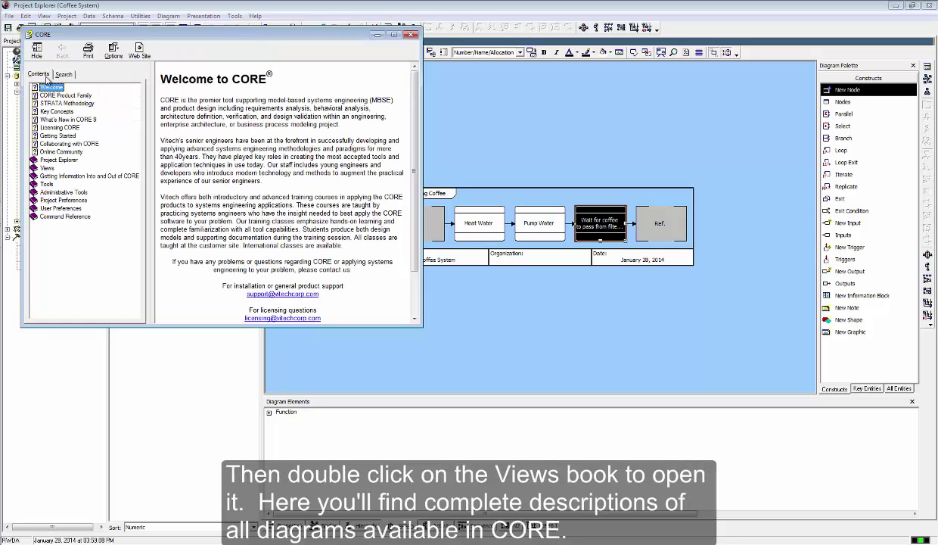
pyautogui.doubleClick(33, 168)
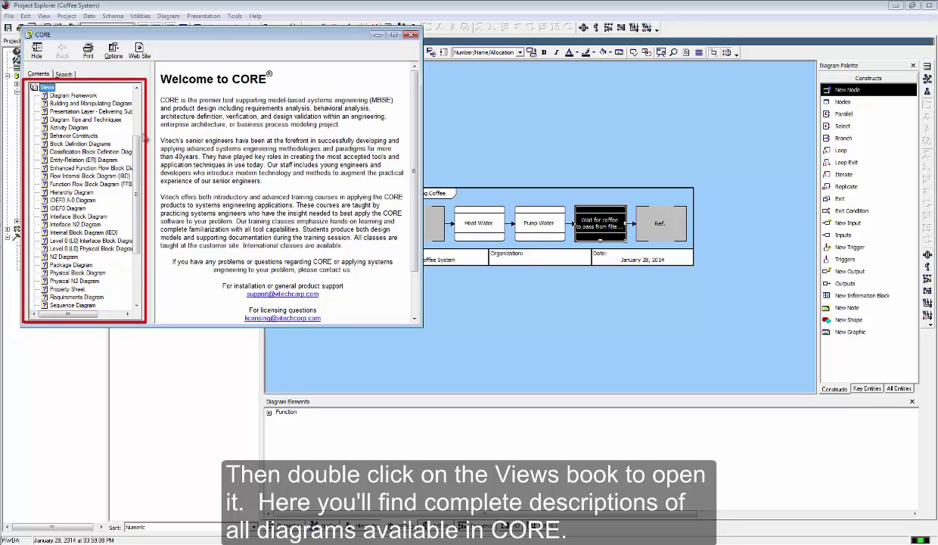
pyautogui.click(411, 36)
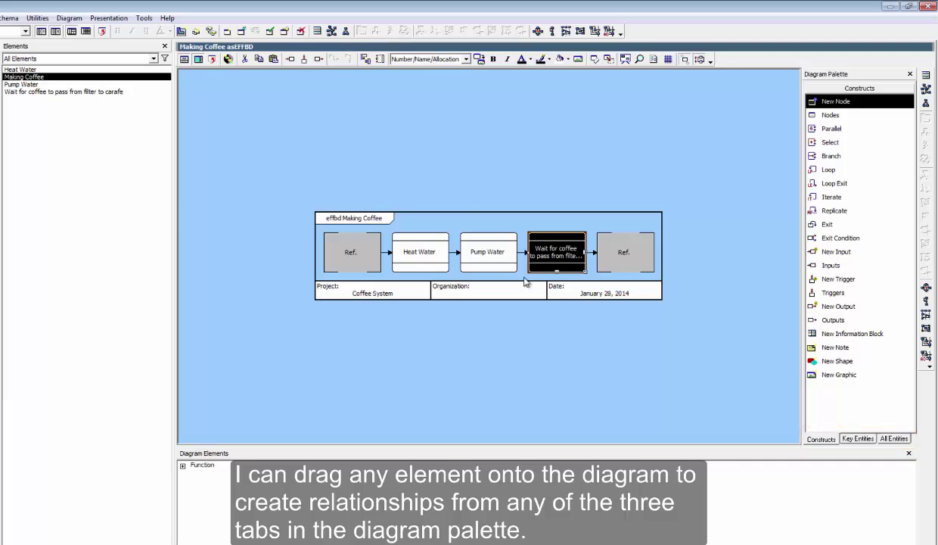
# Add requirement 'Heat Water to 195 Degrees' and drop it onto Heat Water as its basis.
pyautogui.click(888, 440)
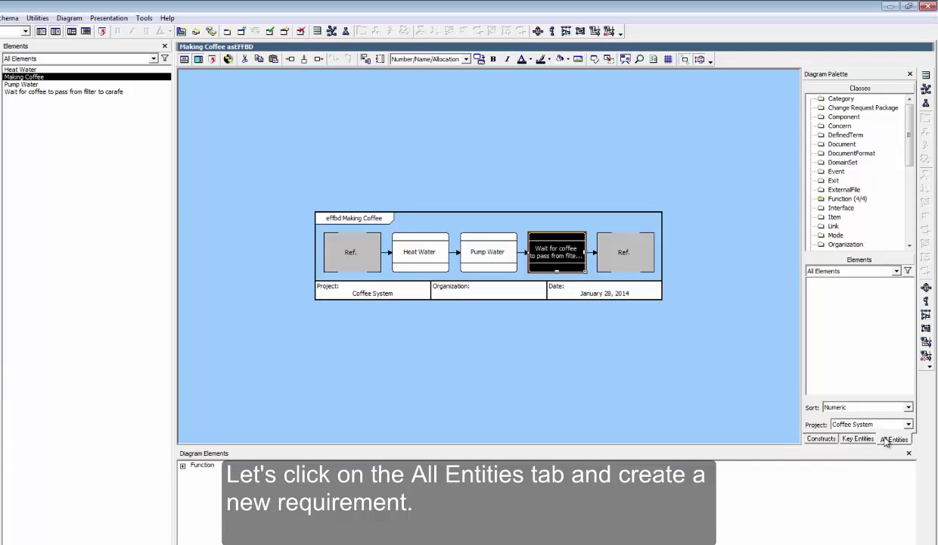
pyautogui.scroll(-3, 885, 182)
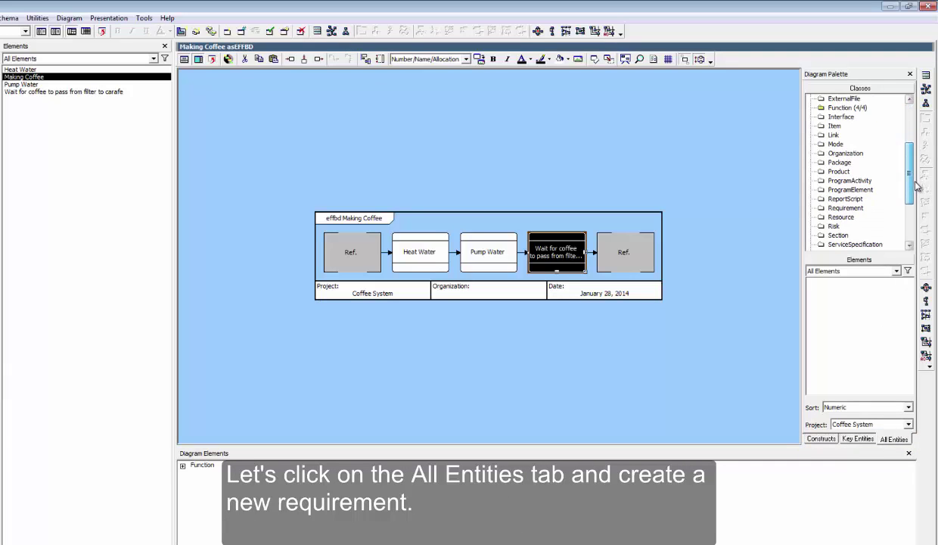
pyautogui.doubleClick(846, 208)
pyautogui.write('Heat Water to 195 ')
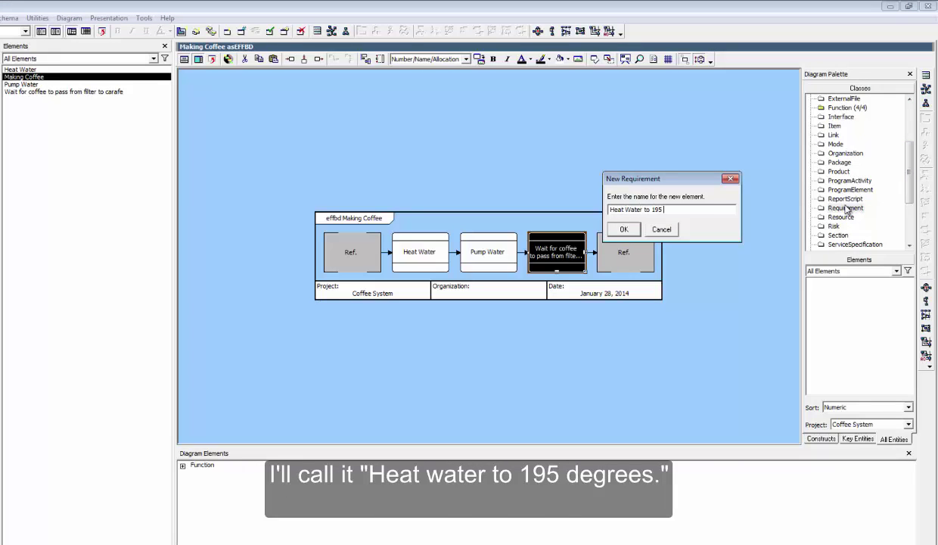
pyautogui.write('Degrees')
pyautogui.press('Return')
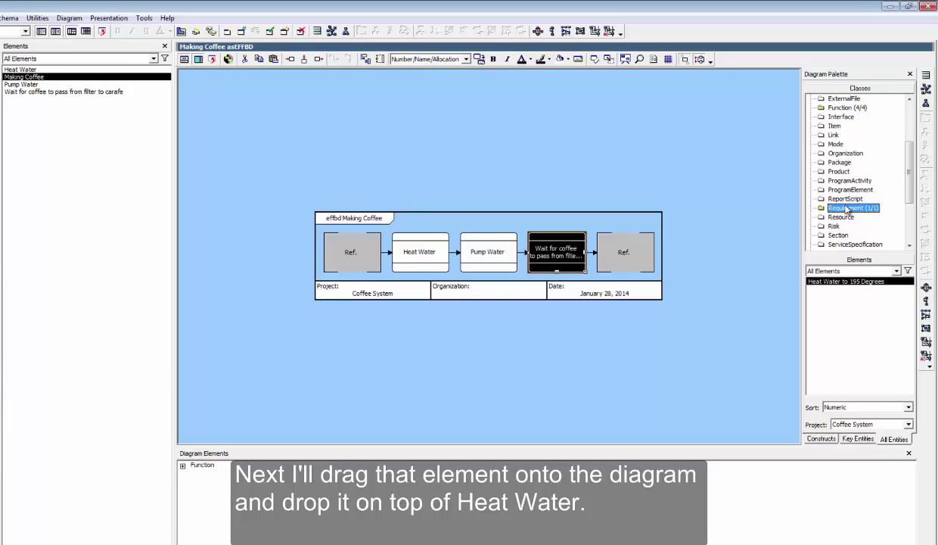
pyautogui.moveTo(845, 280); pyautogui.dragTo(419, 265)
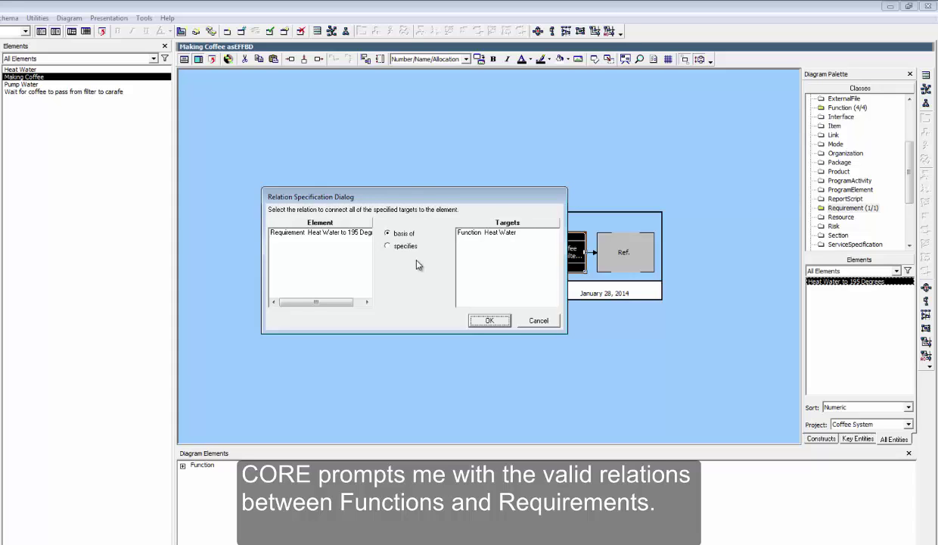
pyautogui.click(489, 320)
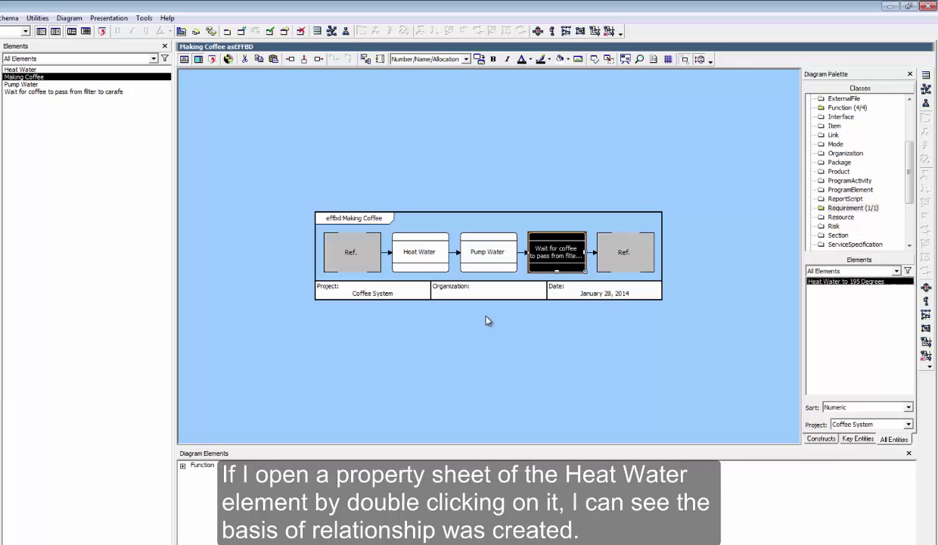
pyautogui.doubleClick(819, 282)
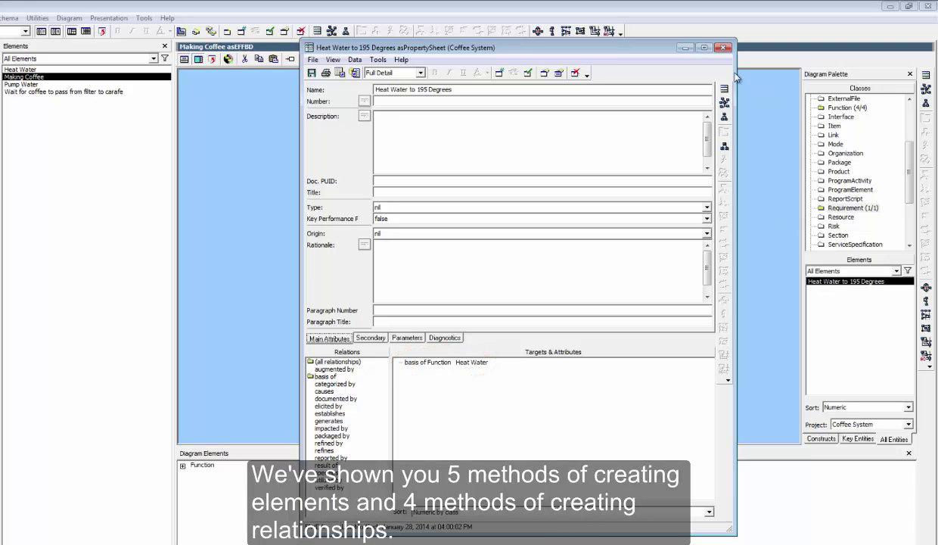
pyautogui.click(724, 48)
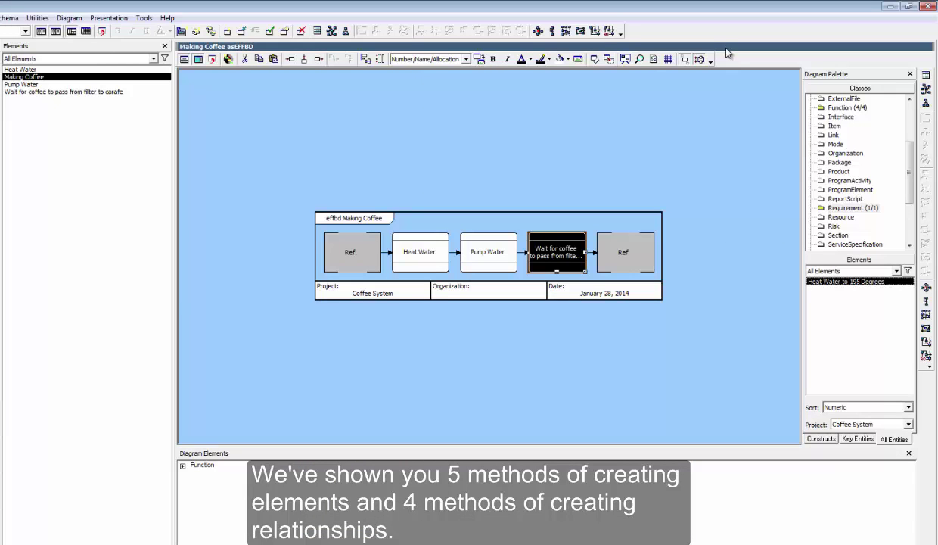